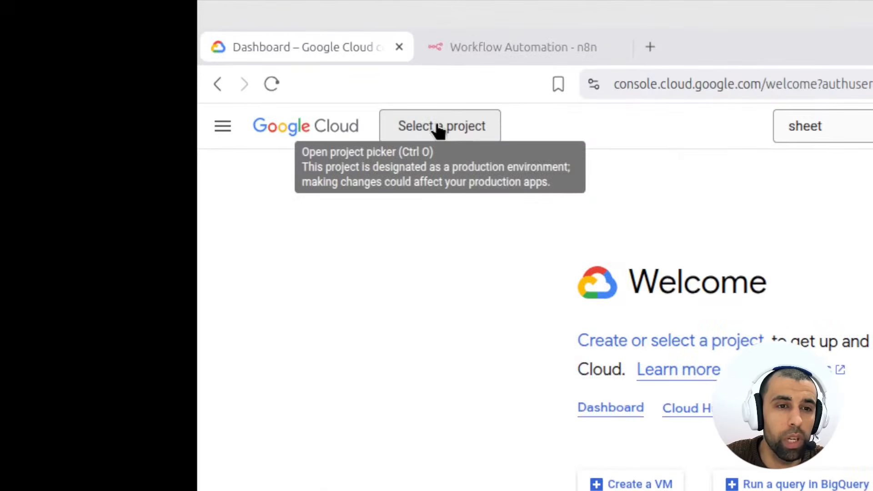
- Open the project picker from the Welcome dashboard's top bar
{"action": "left_click", "coordinate": [121, 65]}
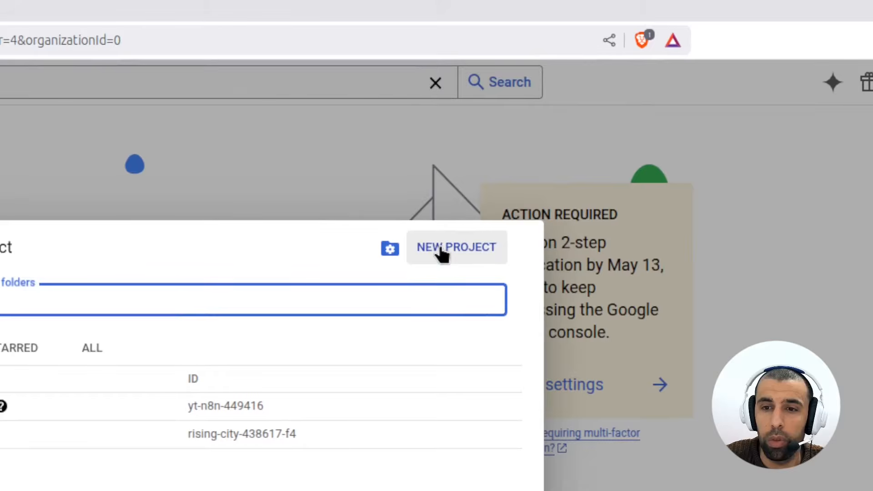
- Create a new project named testproj (ID testproj-457018, no organization)
{"action": "left_click", "coordinate": [456, 246]}
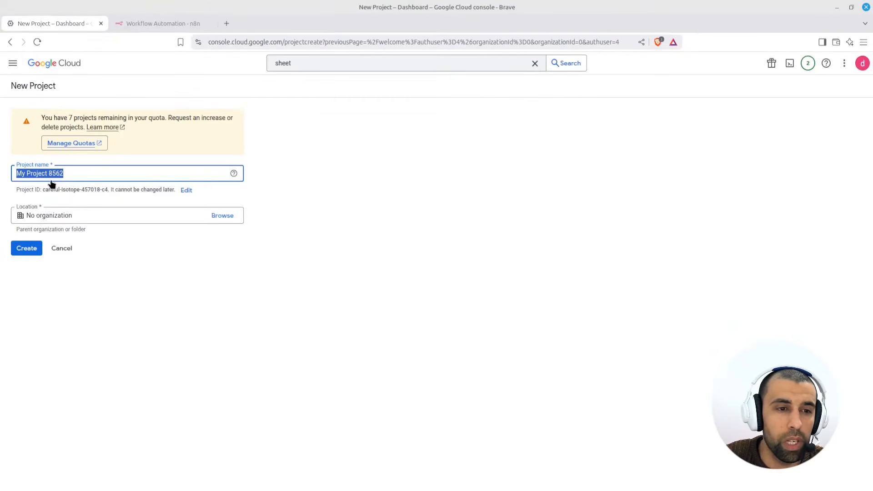
{"action": "double_click", "coordinate": [53, 176]}
{"action": "key", "text": "ctrl+a"}
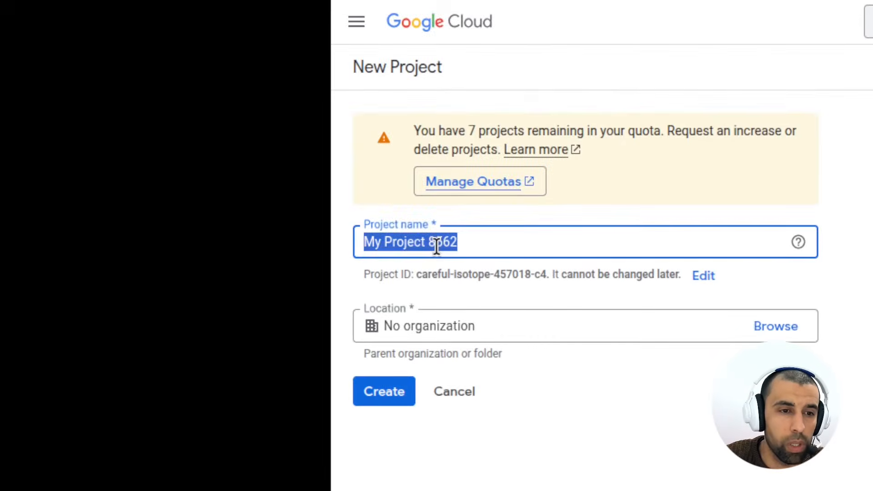
{"action": "type", "text": "testproj"}
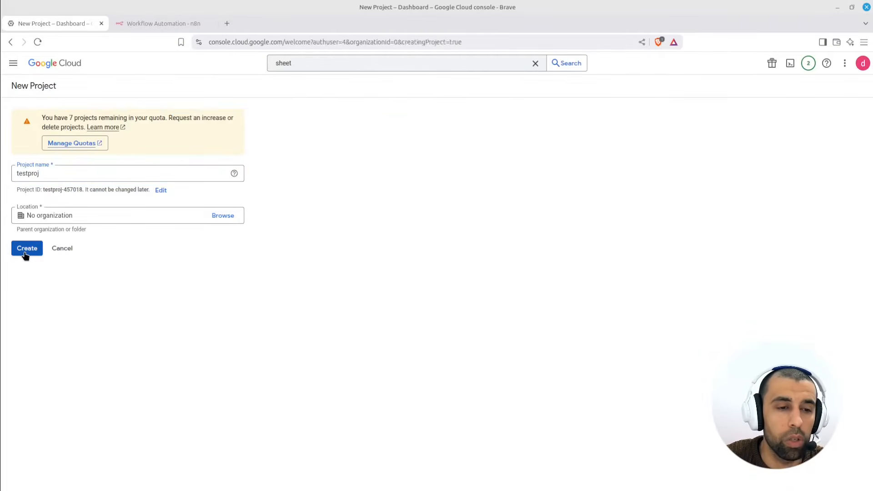
{"action": "left_click", "coordinate": [26, 250]}
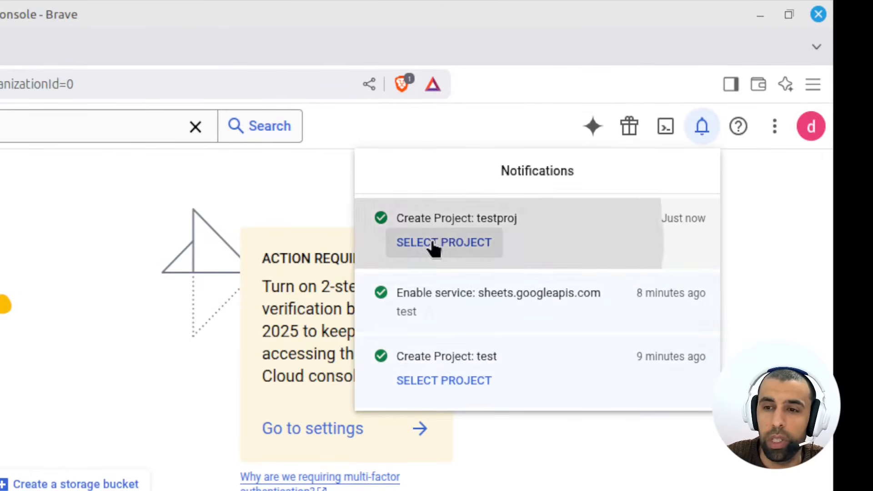
- Switch the console to the newly created testproj project
{"action": "left_click", "coordinate": [434, 244]}
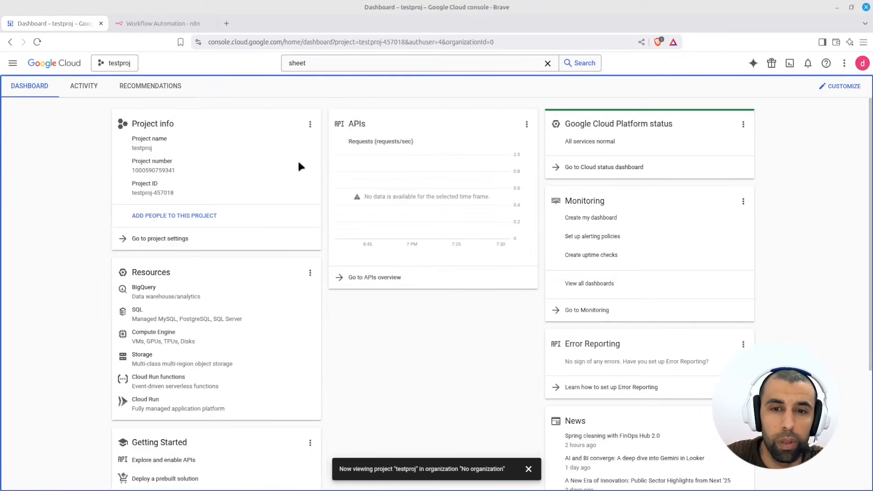
{"action": "left_click", "coordinate": [13, 63]}
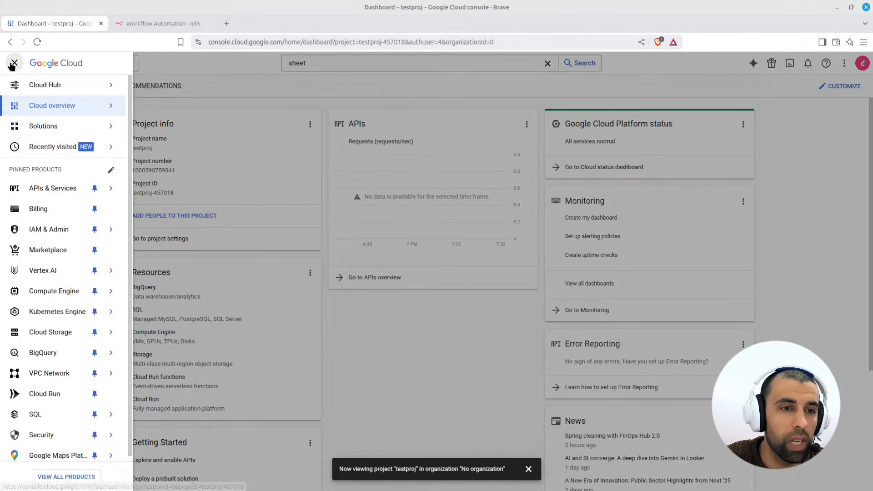
{"action": "left_click", "coordinate": [238, 104]}
- Enable the Google Sheets API for testproj and begin creating its credentials
{"action": "left_click", "coordinate": [360, 62]}
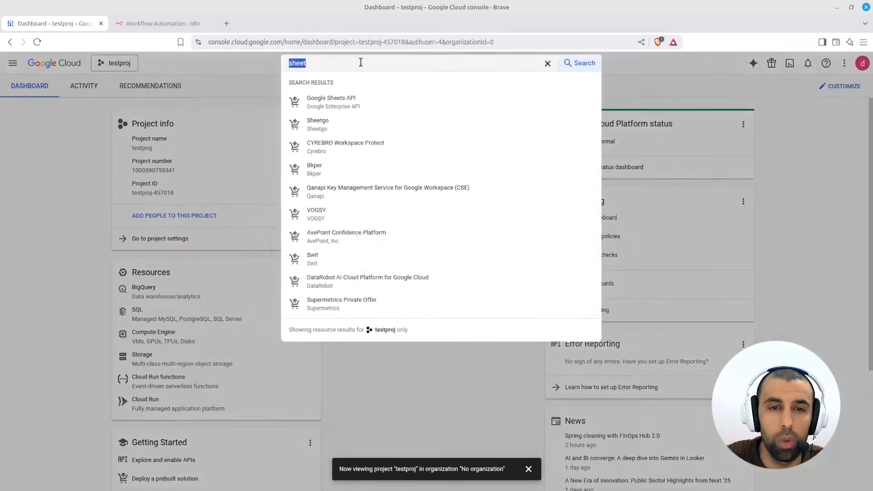
{"action": "type", "text": "sheet"}
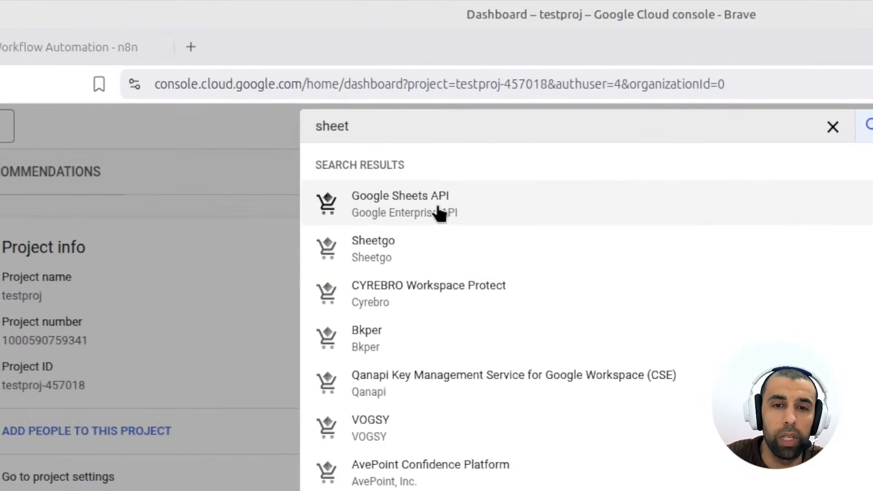
{"action": "left_click", "coordinate": [350, 106]}
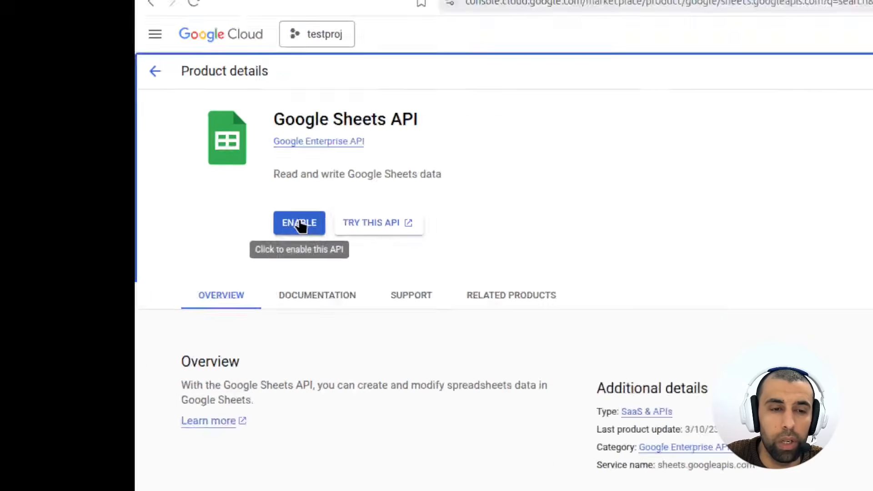
{"action": "left_click", "coordinate": [299, 224]}
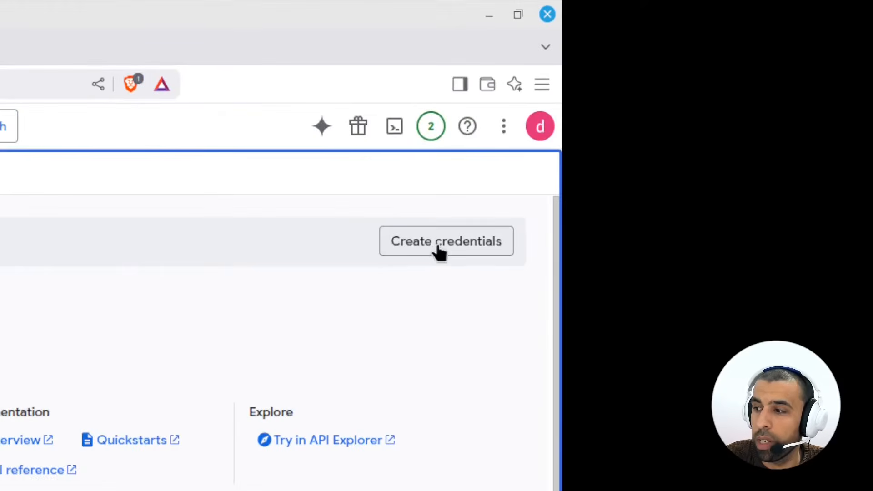
{"action": "left_click", "coordinate": [431, 251]}
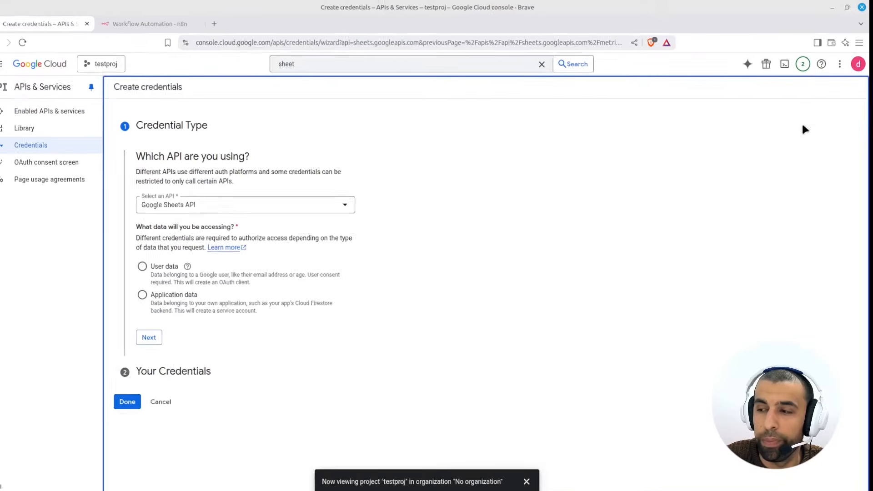
- Choose User data credentials, name the app testproj, and pick the account's support email
{"action": "left_click", "coordinate": [155, 263]}
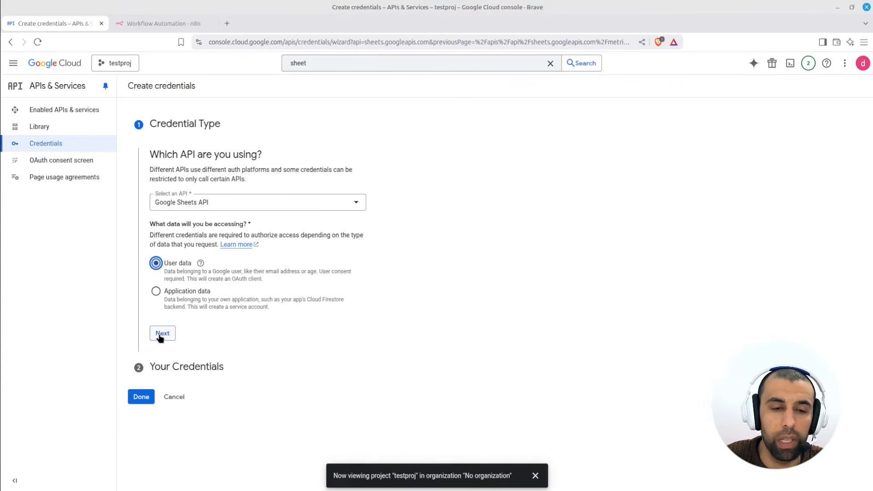
{"action": "left_click", "coordinate": [158, 335]}
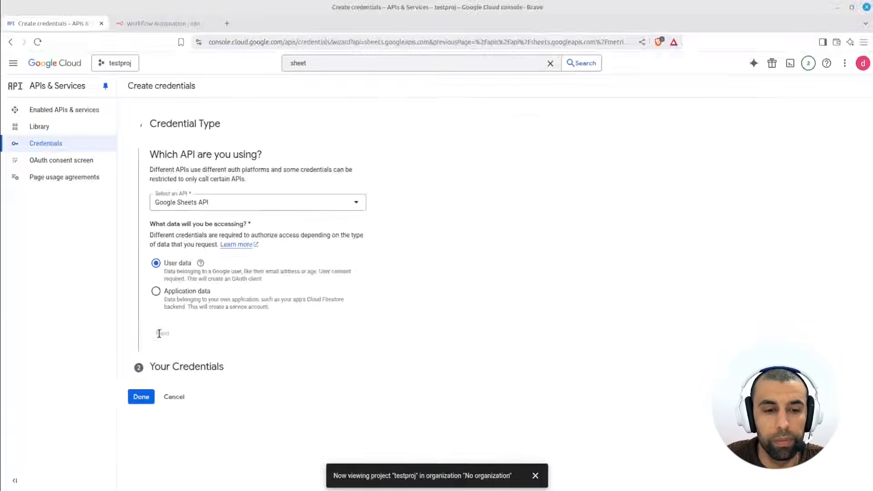
{"action": "left_click", "coordinate": [229, 221]}
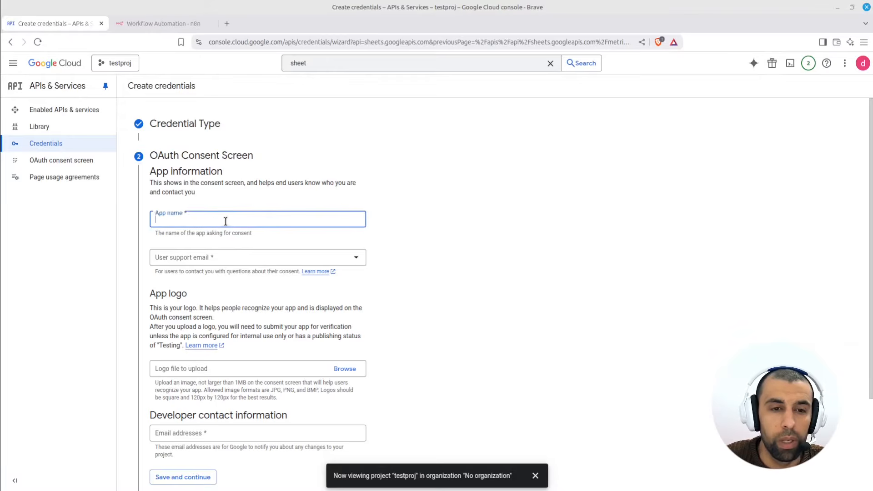
{"action": "type", "text": "testproj"}
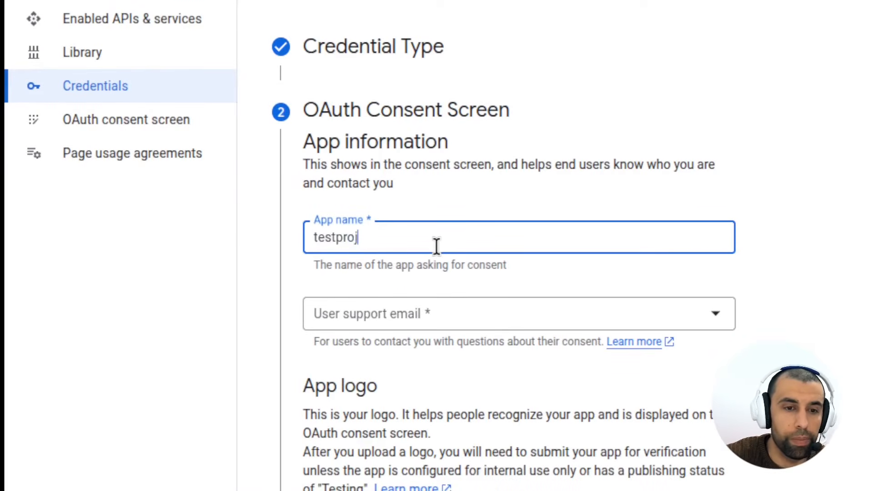
{"action": "left_click", "coordinate": [446, 312]}
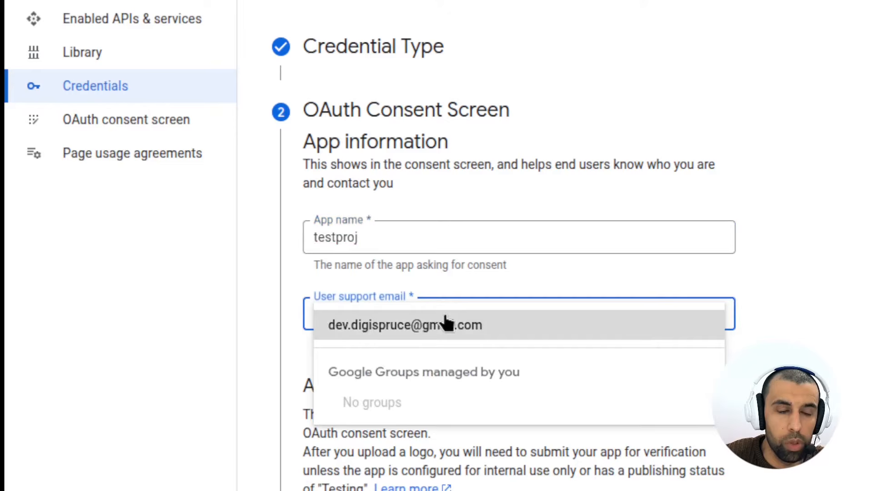
{"action": "left_click", "coordinate": [446, 324]}
- Enter the developer contact email and save the consent screen details
{"action": "scroll", "coordinate": [443, 353], "scroll_direction": "down", "scroll_amount": 2}
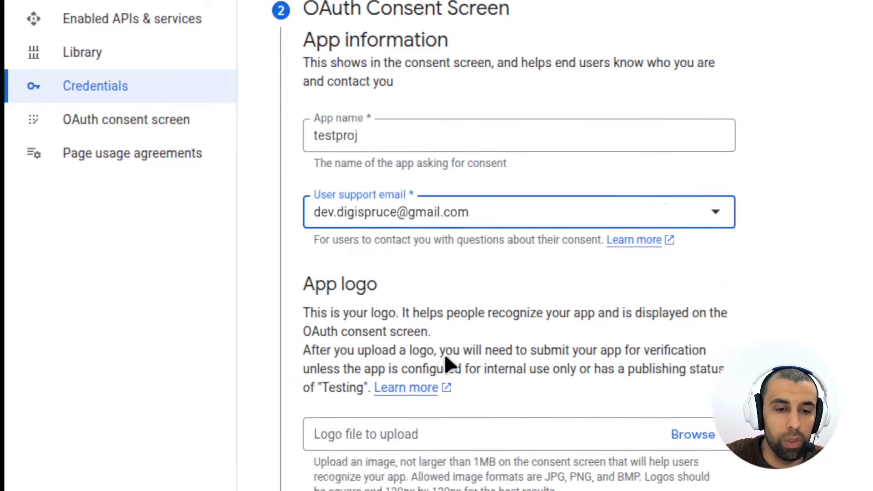
{"action": "scroll", "coordinate": [444, 353], "scroll_direction": "down", "scroll_amount": 3}
{"action": "left_click", "coordinate": [397, 424]}
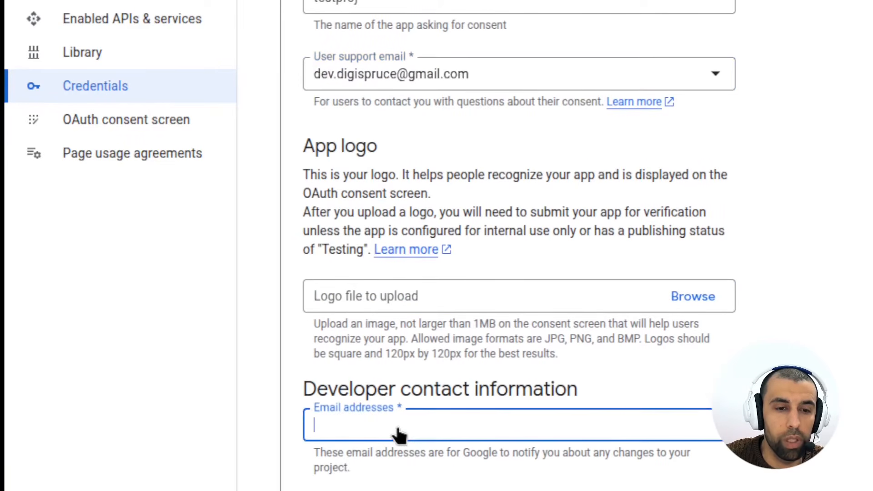
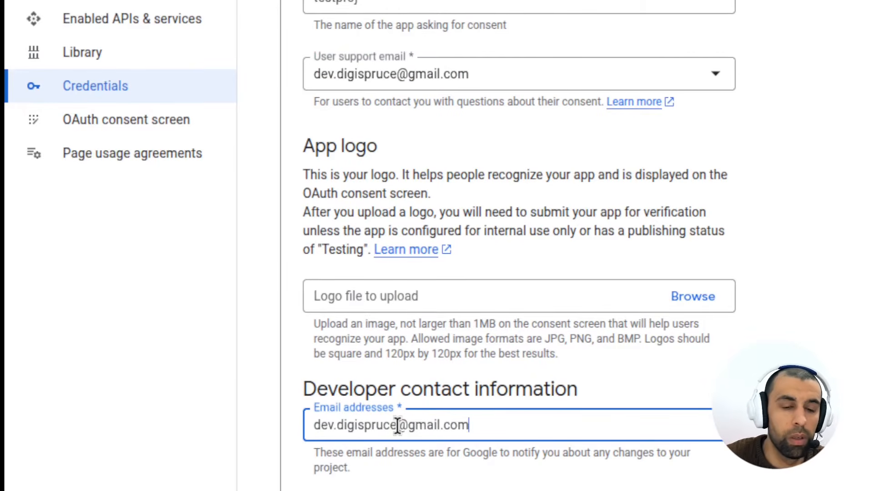
{"action": "left_click", "coordinate": [395, 248]}
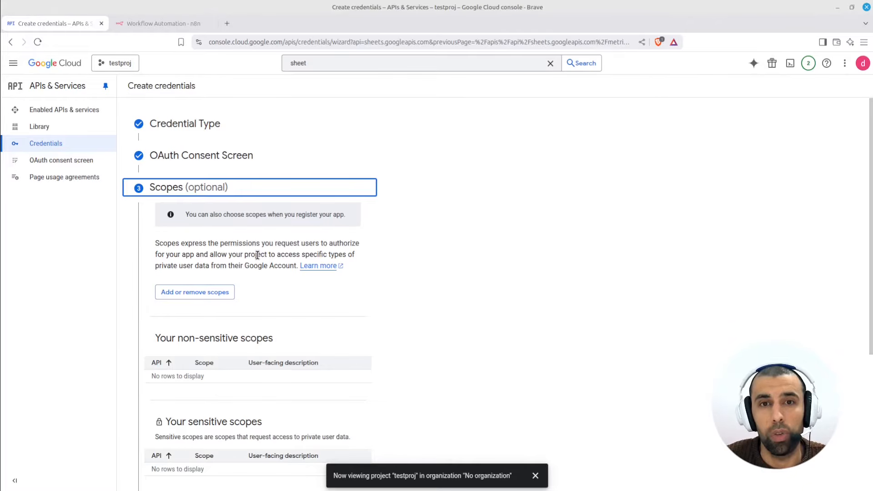
- Select the spreadsheets.readonly, drive, drive.readonly, drive.file and service management scopes
{"action": "left_click", "coordinate": [200, 295]}
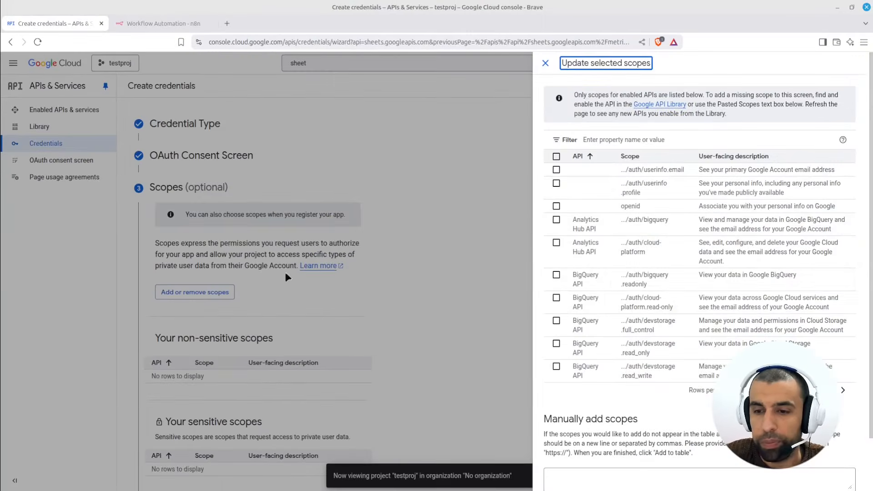
{"action": "left_click", "coordinate": [744, 390]}
{"action": "left_click", "coordinate": [747, 454]}
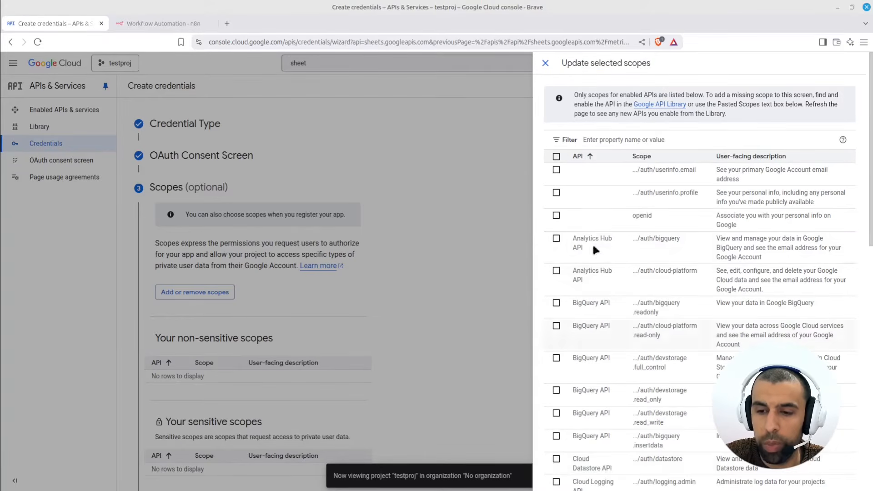
{"action": "scroll", "coordinate": [438, 255], "scroll_direction": "down", "scroll_amount": 10}
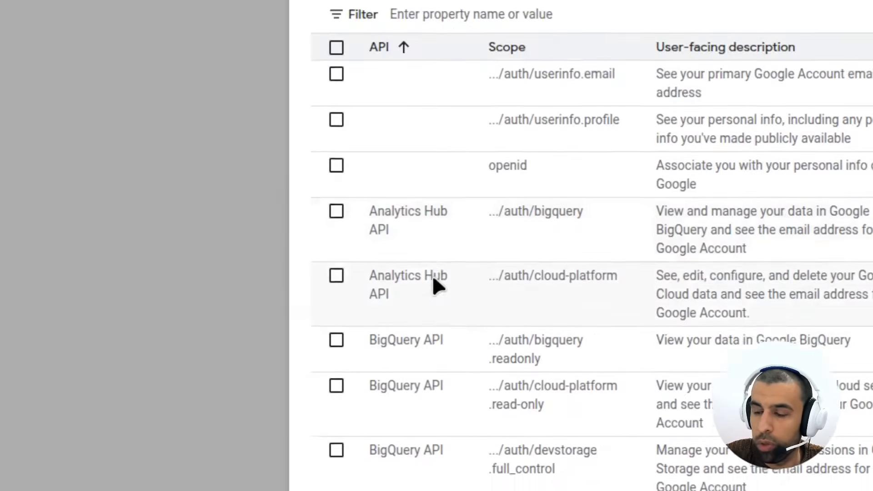
{"action": "scroll", "coordinate": [433, 312], "scroll_direction": "down", "scroll_amount": 2}
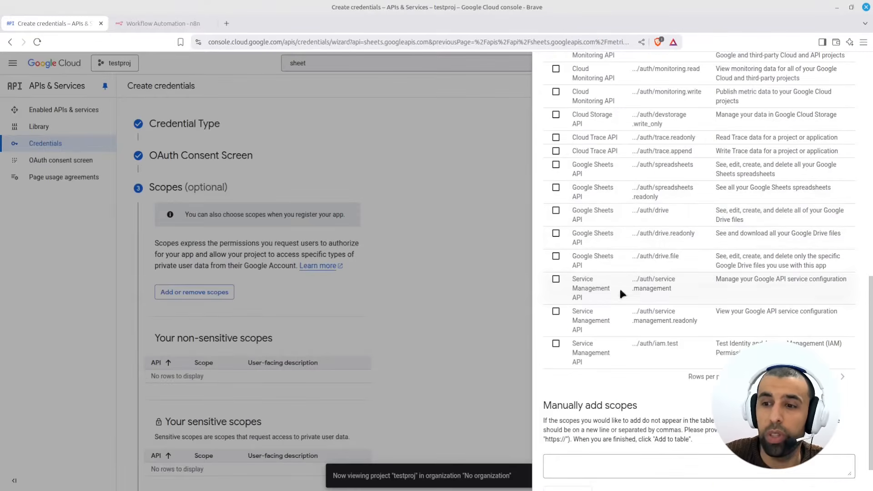
{"action": "left_click", "coordinate": [555, 188]}
{"action": "left_click", "coordinate": [555, 210]}
{"action": "left_click", "coordinate": [555, 234]}
{"action": "left_click", "coordinate": [556, 256]}
{"action": "left_click", "coordinate": [556, 280]}
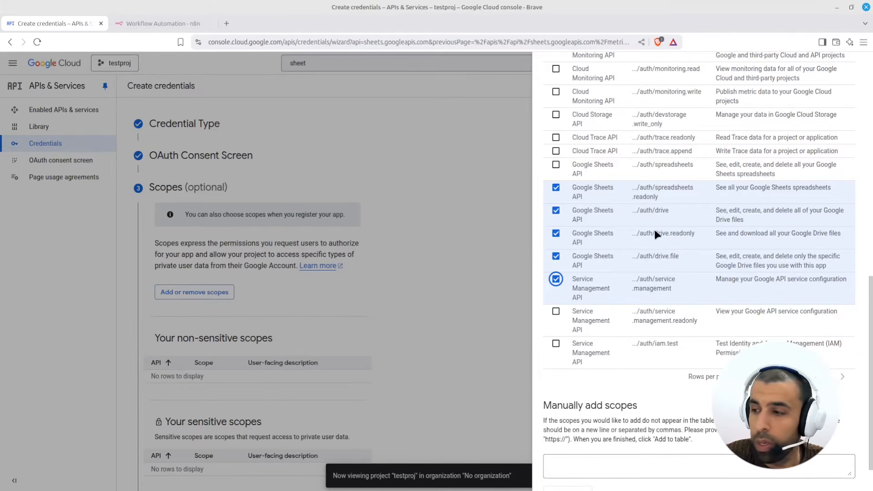
- Apply the chosen scopes and save the Scopes step
{"action": "left_click", "coordinate": [443, 280]}
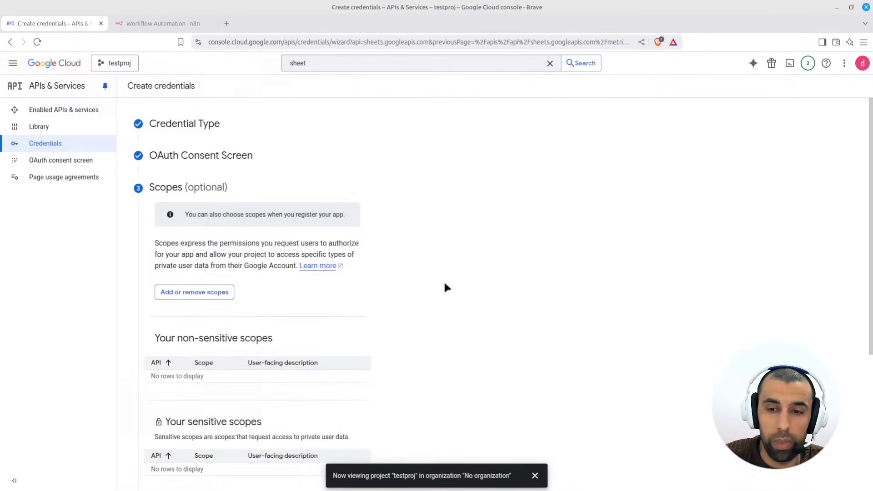
{"action": "scroll", "coordinate": [211, 272], "scroll_direction": "down", "scroll_amount": 4}
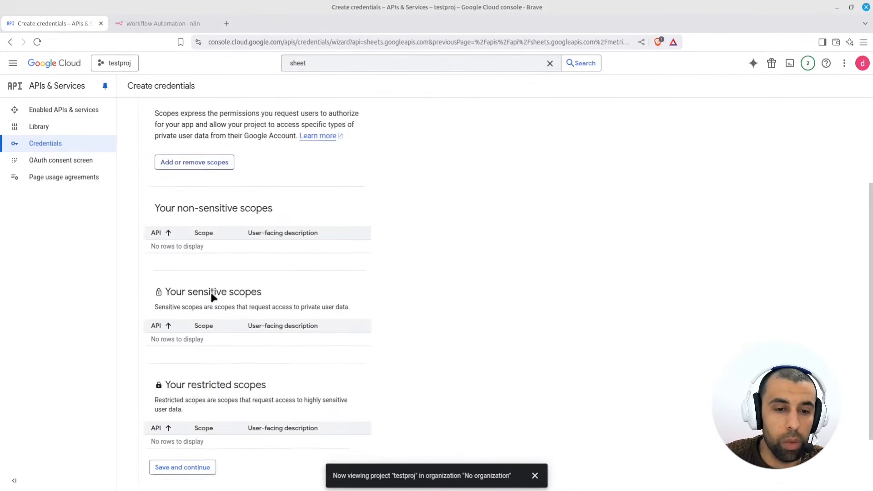
{"action": "scroll", "coordinate": [195, 364], "scroll_direction": "down", "scroll_amount": 2}
{"action": "left_click", "coordinate": [187, 389]}
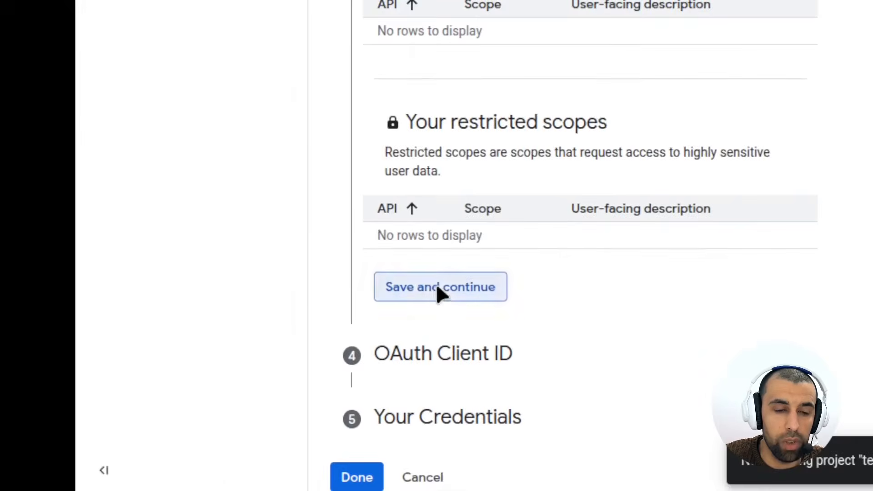
- Make the OAuth client a Web application called Web client 1, then go to n8n
{"action": "left_click", "coordinate": [468, 82]}
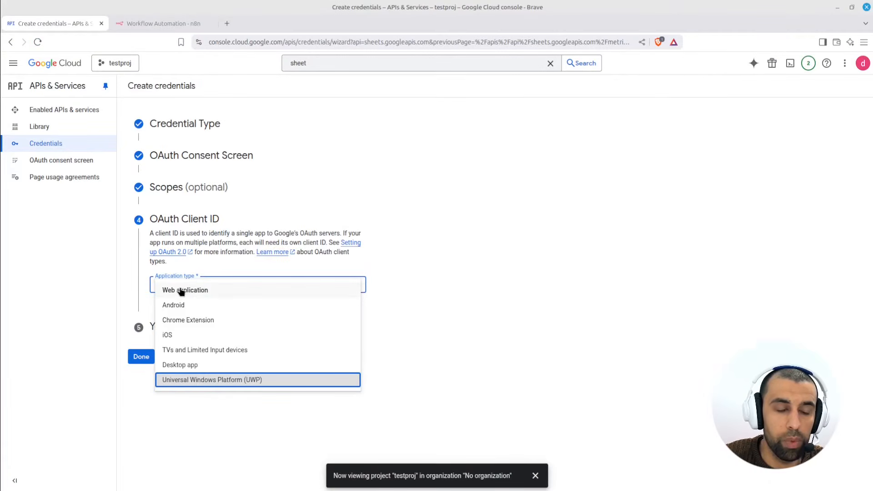
{"action": "left_click", "coordinate": [180, 291]}
{"action": "triple_click", "coordinate": [190, 311]}
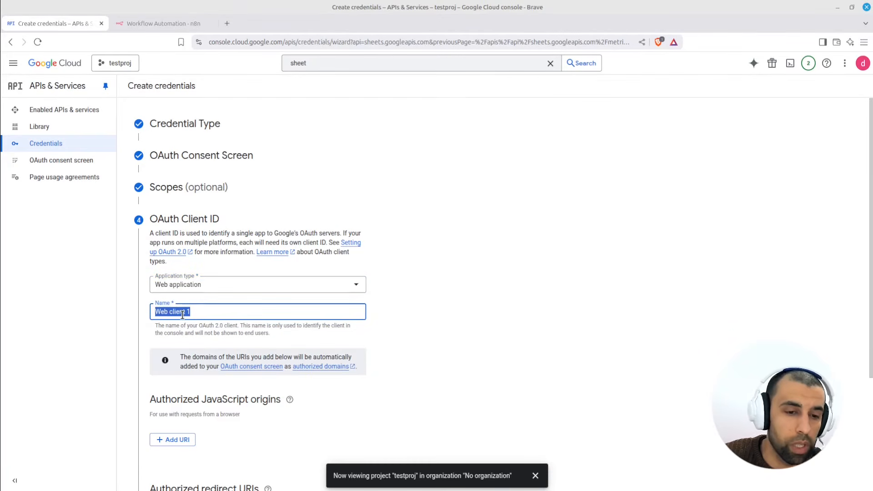
{"action": "scroll", "coordinate": [183, 313], "scroll_direction": "down", "scroll_amount": 3}
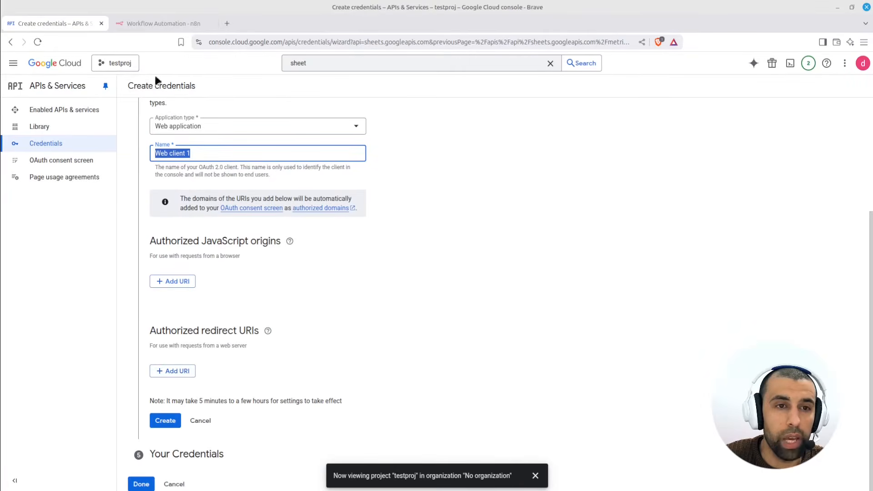
{"action": "left_click", "coordinate": [151, 23]}
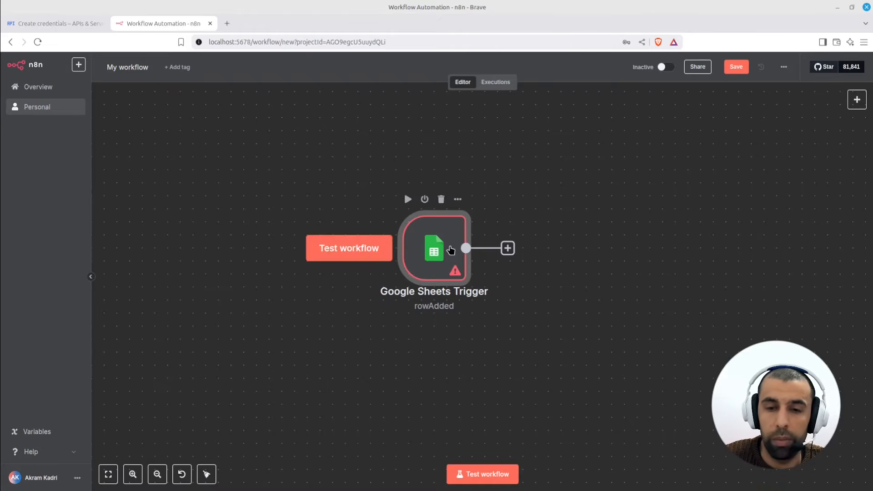
- Create a new credential on the Google Sheets Trigger node and copy its OAuth redirect URL
{"action": "double_click", "coordinate": [450, 250]}
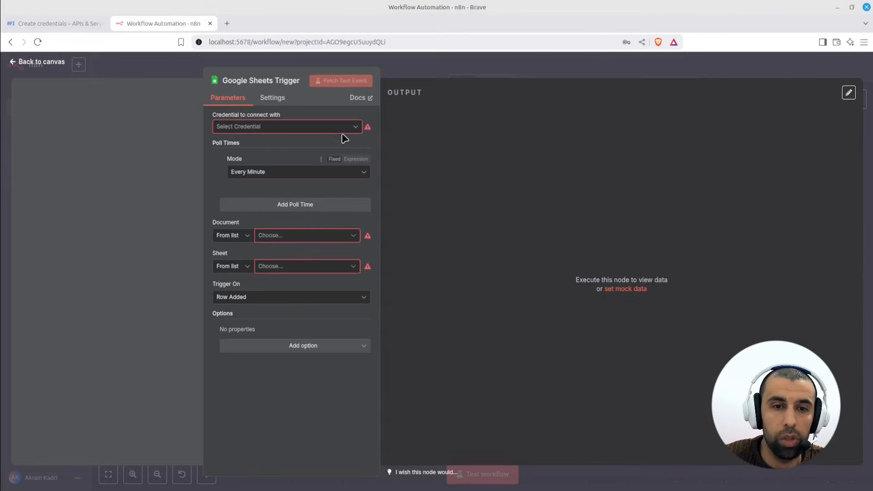
{"action": "left_click", "coordinate": [354, 128]}
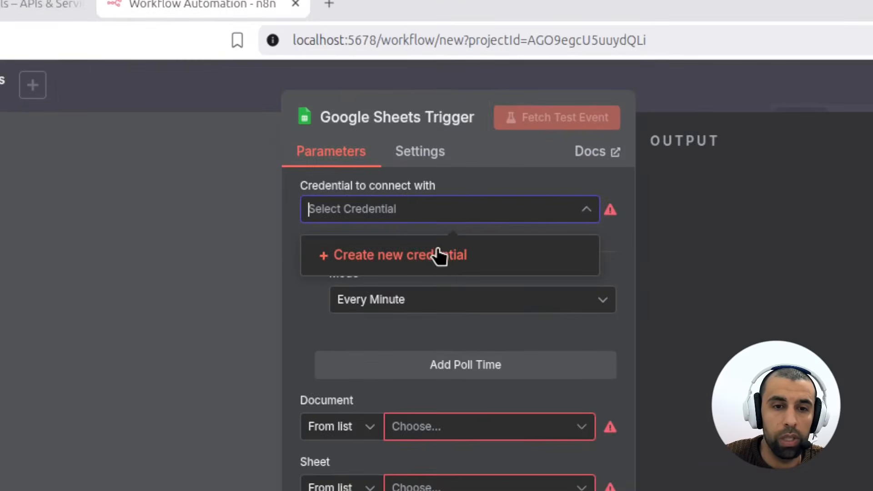
{"action": "left_click", "coordinate": [418, 259]}
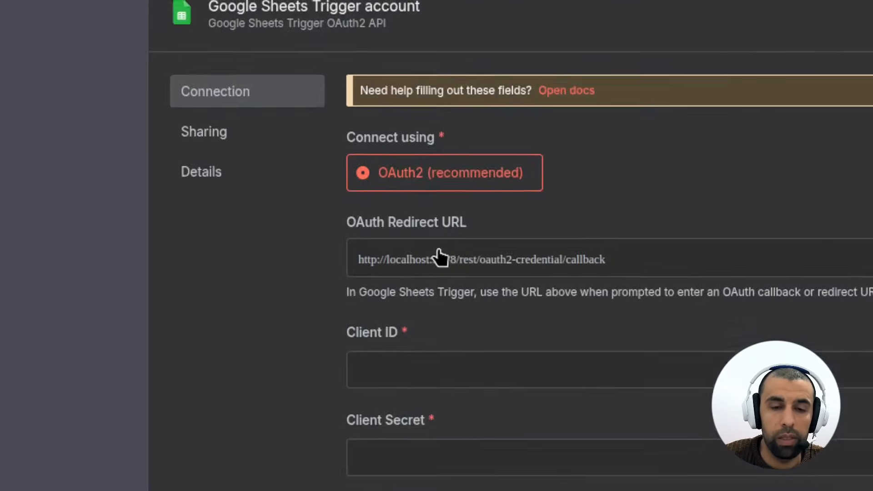
{"action": "left_click", "coordinate": [649, 272]}
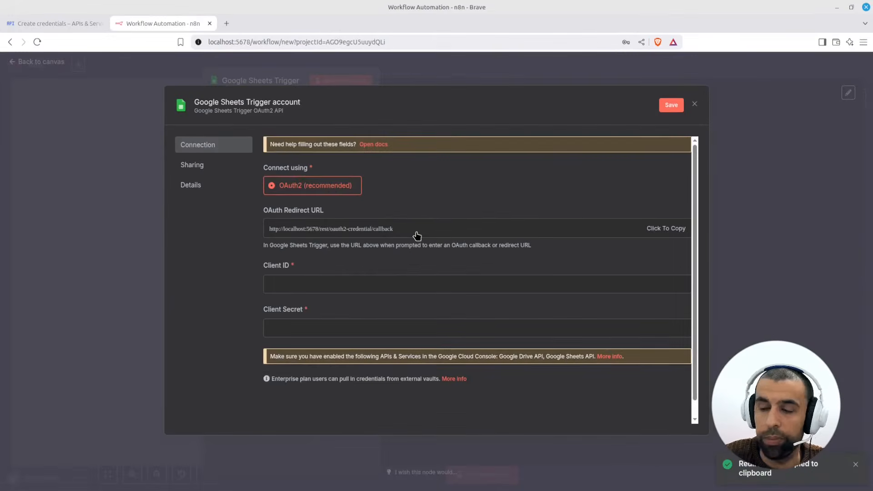
{"action": "left_click", "coordinate": [63, 24]}
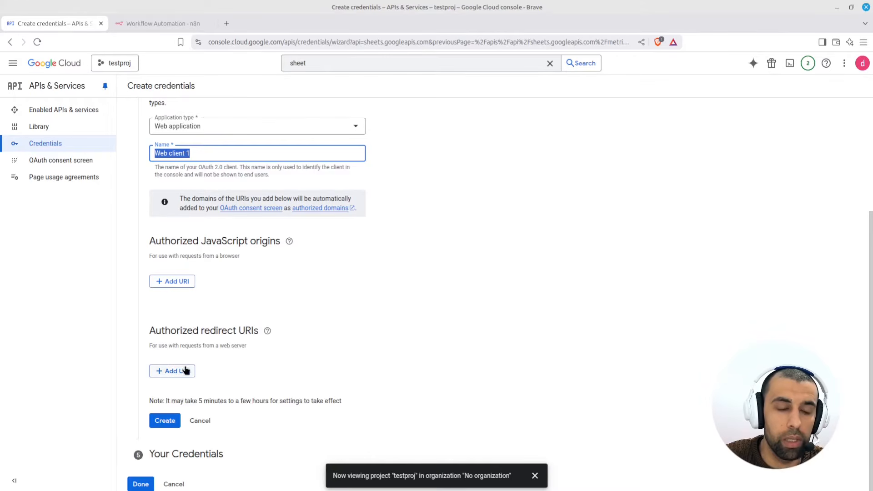
{"action": "left_click", "coordinate": [437, 254]}
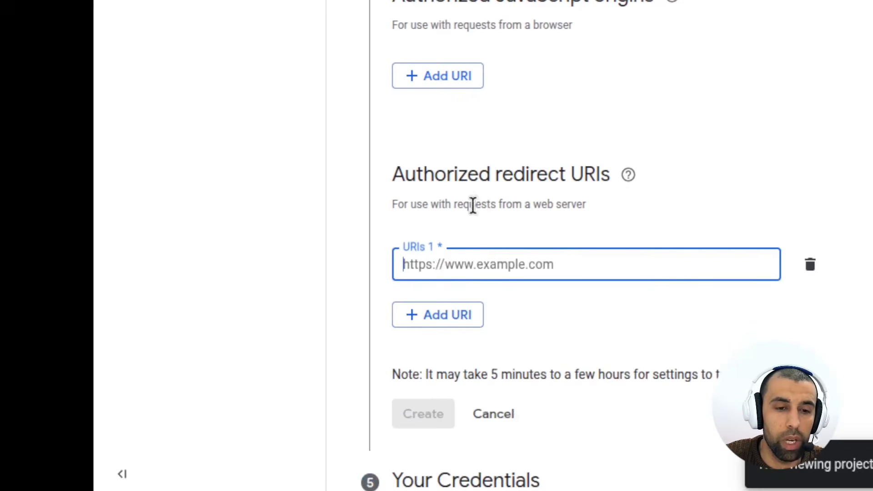
{"action": "right_click", "coordinate": [460, 255]}
{"action": "left_click", "coordinate": [439, 248]}
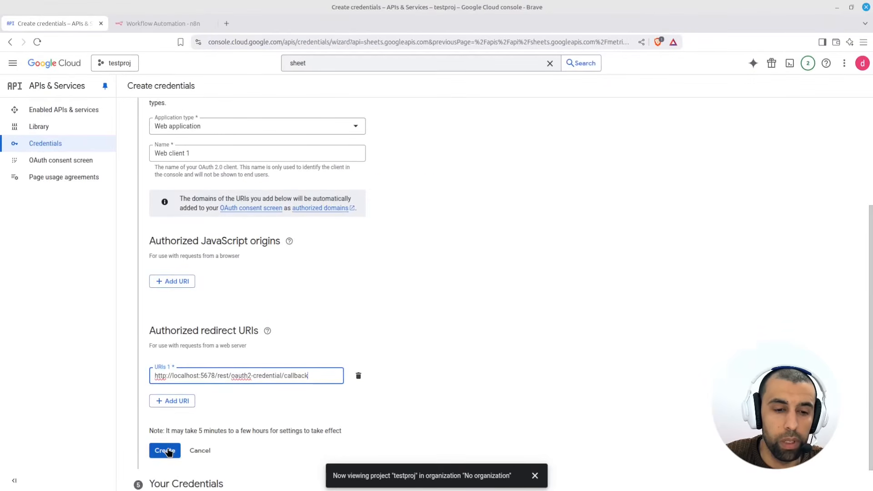
{"action": "left_click", "coordinate": [166, 451]}
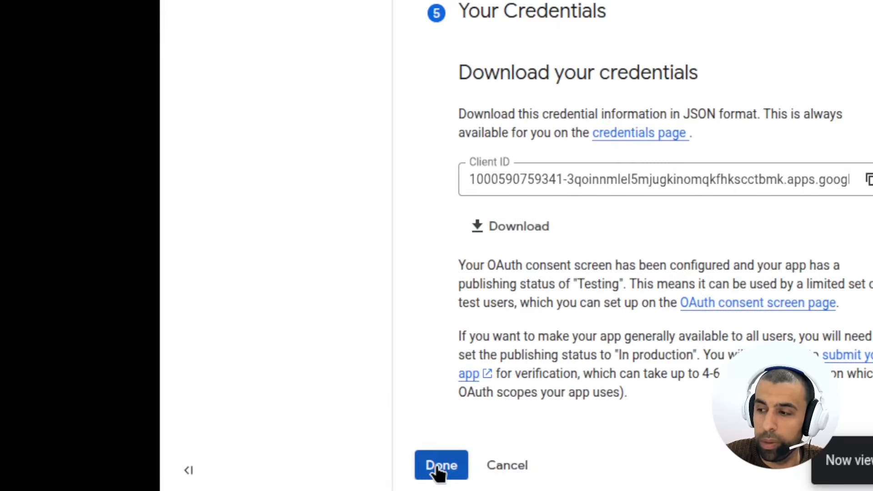
{"action": "left_click", "coordinate": [141, 477]}
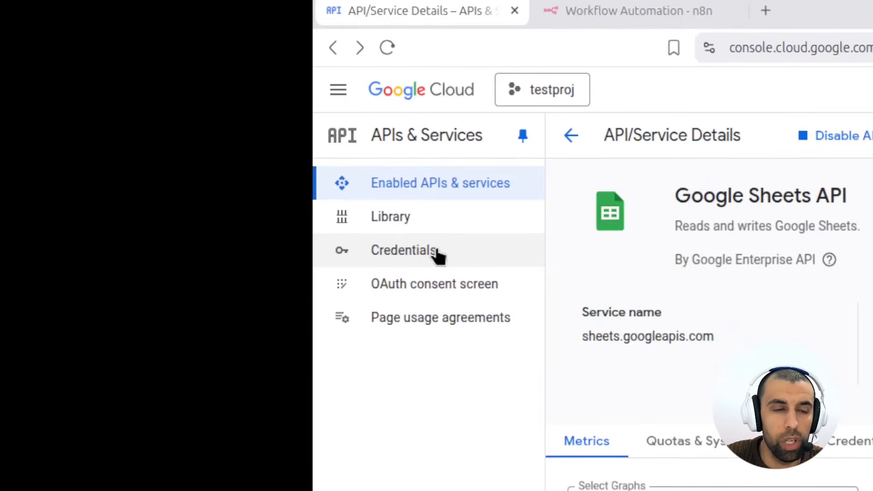
- Copy Web client 1's client ID from its details page and return to the n8n credential
{"action": "left_click", "coordinate": [435, 251]}
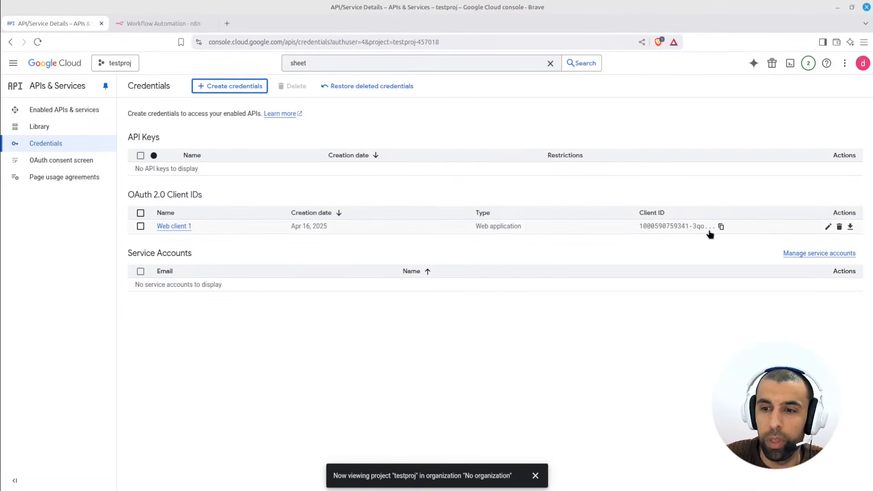
{"action": "left_click", "coordinate": [721, 226]}
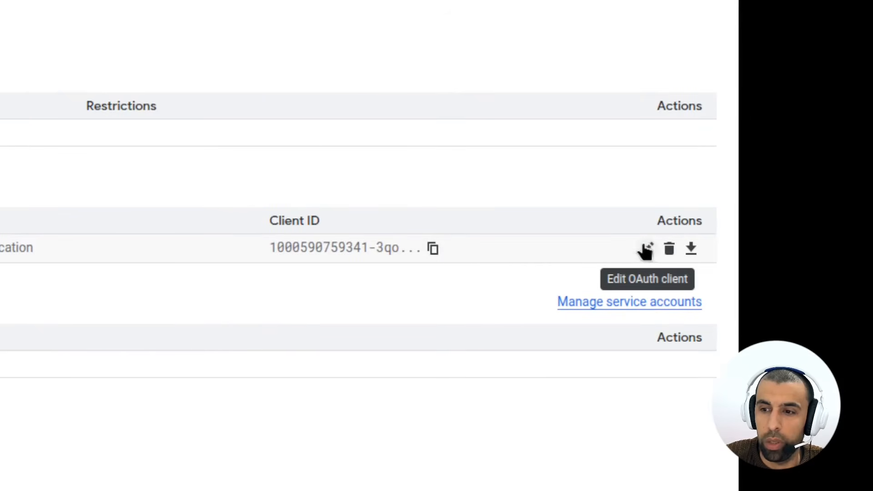
{"action": "left_click", "coordinate": [649, 249]}
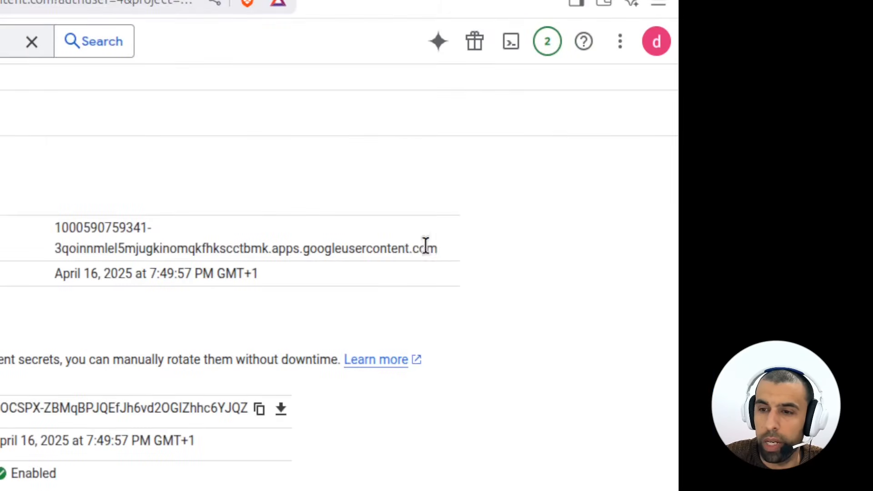
{"action": "left_click_drag", "start_coordinate": [748, 166], "coordinate": [637, 160]}
{"action": "left_click_drag", "start_coordinate": [206, 237], "coordinate": [55, 229]}
{"action": "right_click", "coordinate": [71, 231]}
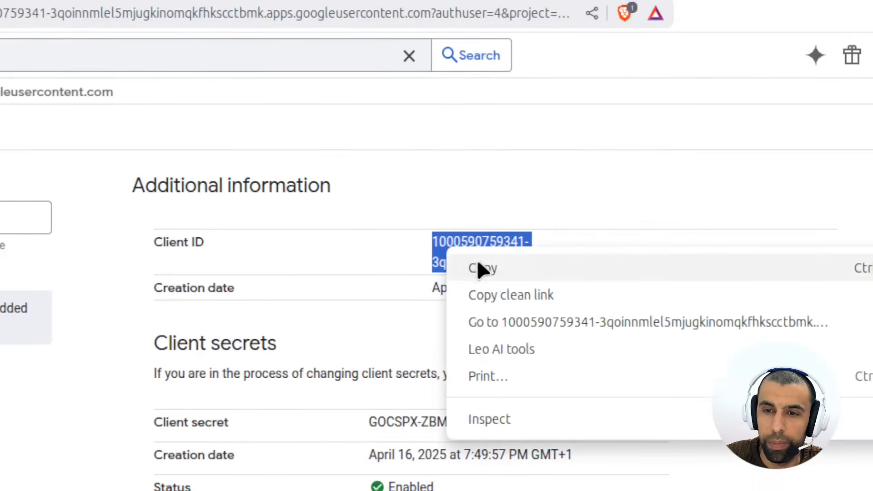
{"action": "left_click", "coordinate": [480, 267]}
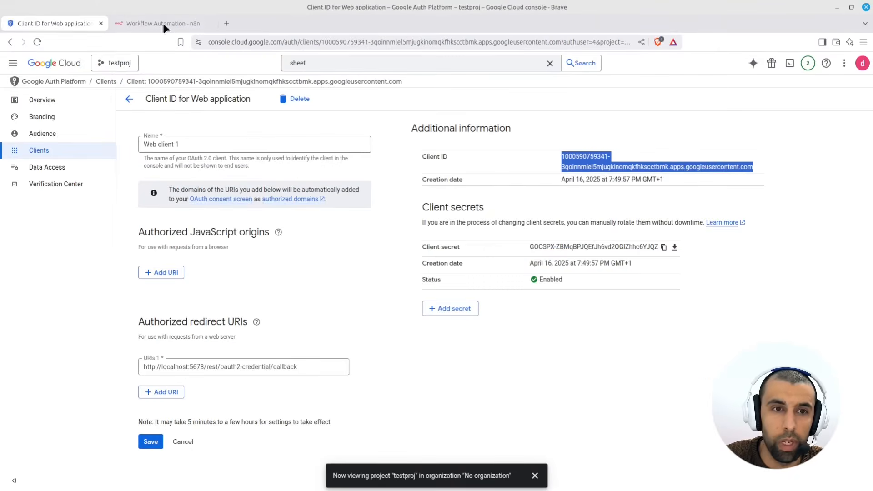
{"action": "left_click", "coordinate": [161, 24]}
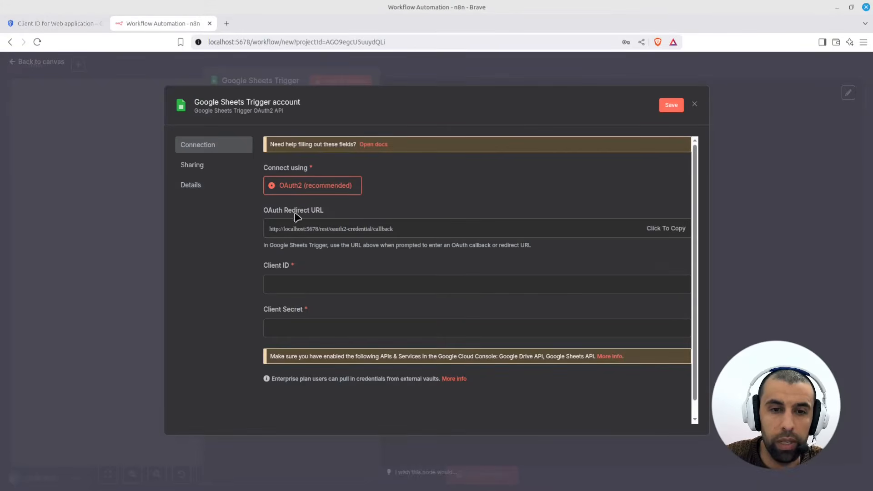
- Paste the copied client ID into n8n's Client ID field
{"action": "left_click", "coordinate": [312, 286]}
{"action": "right_click", "coordinate": [312, 287]}
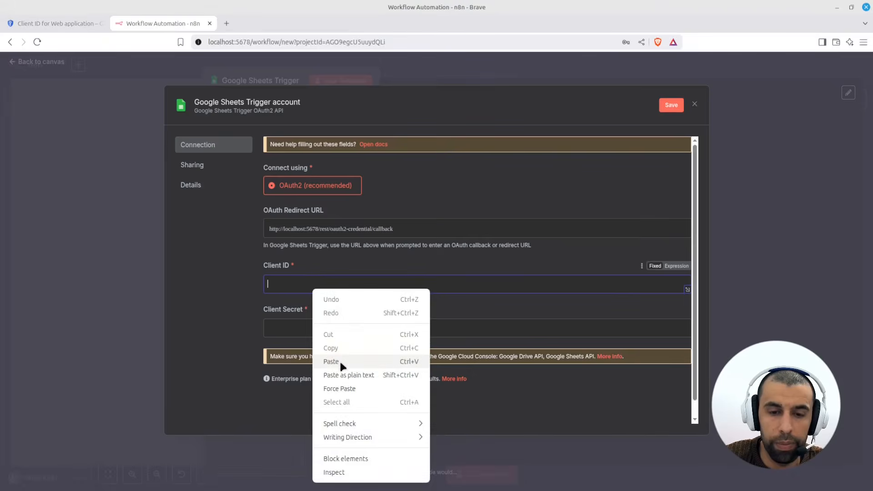
{"action": "left_click", "coordinate": [339, 359]}
- Copy Web client 1's client secret and paste it into n8n's Client Secret field
{"action": "left_click", "coordinate": [61, 24]}
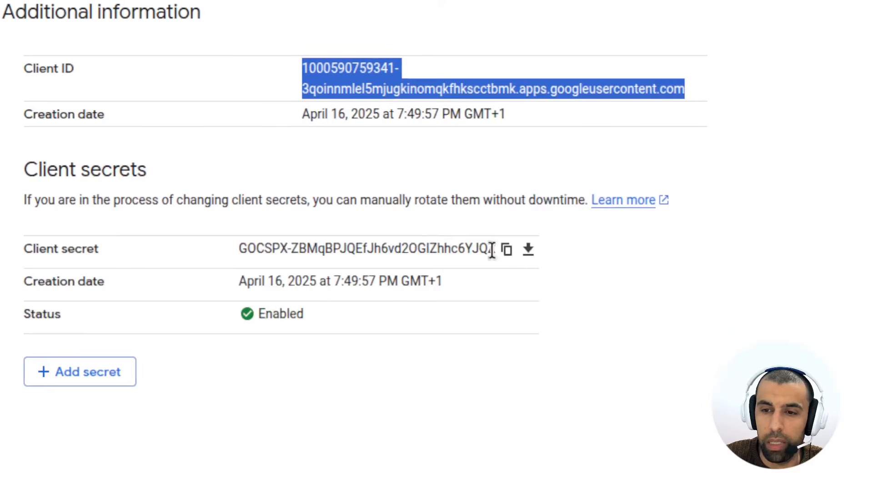
{"action": "left_click", "coordinate": [663, 246]}
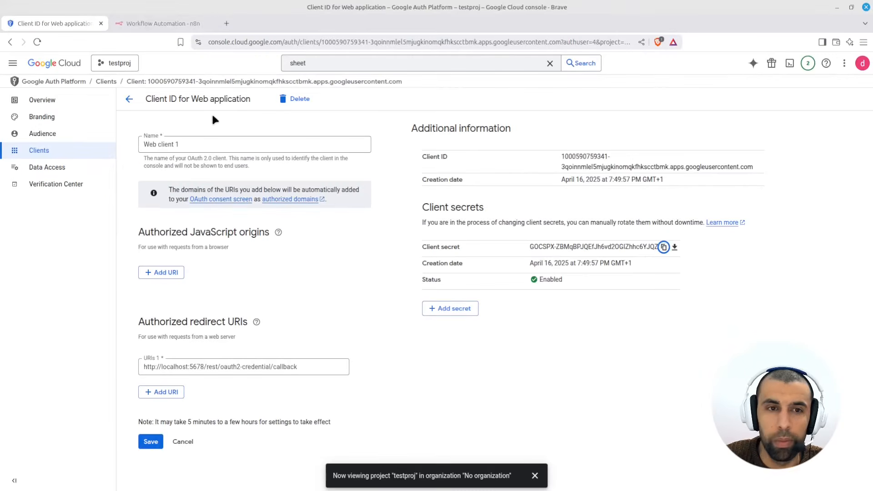
{"action": "left_click", "coordinate": [160, 24]}
{"action": "left_click", "coordinate": [317, 331]}
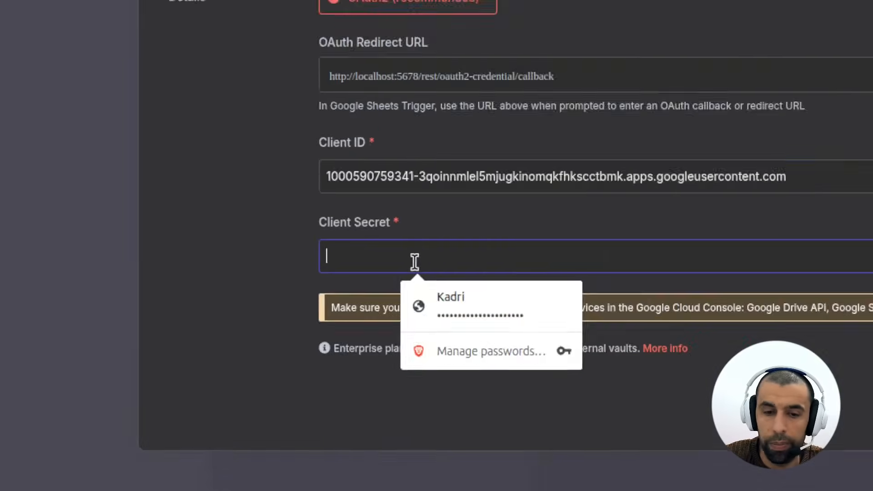
{"action": "right_click", "coordinate": [319, 333]}
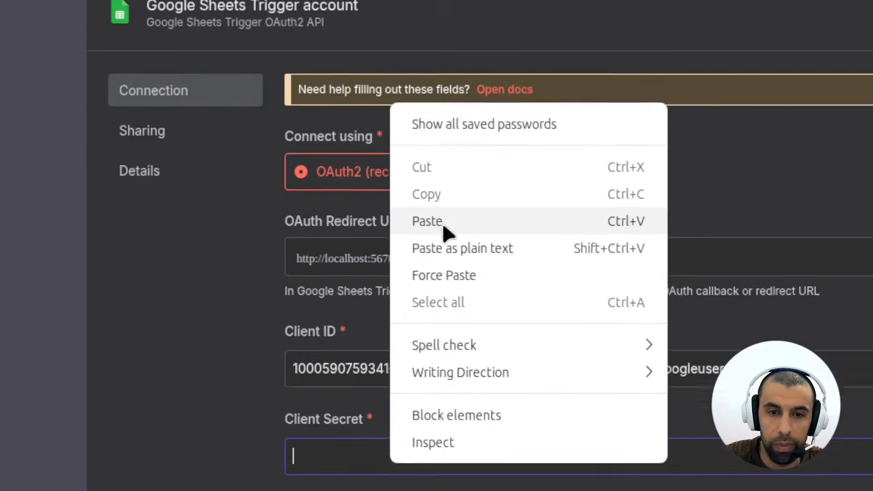
{"action": "left_click", "coordinate": [427, 222]}
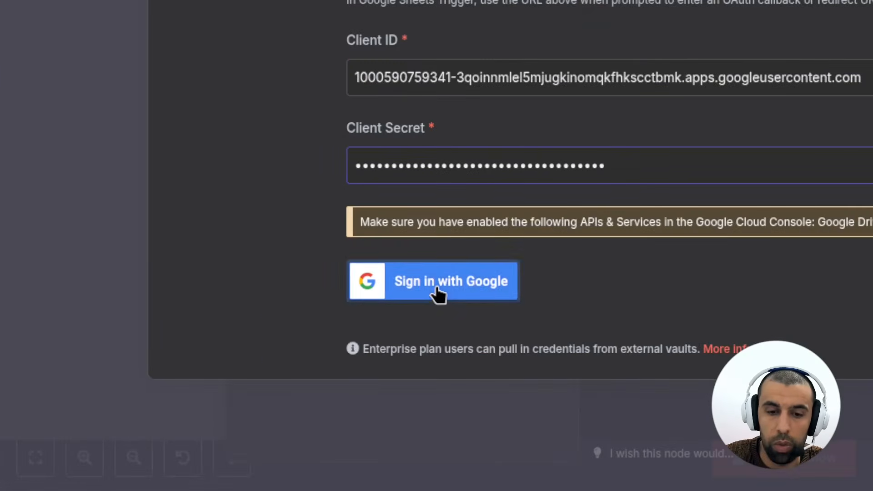
- Attempt Google sign-in for the n8n credential, hit Error 403 access_denied, and leave for Google Cloud console
{"action": "left_click", "coordinate": [309, 389]}
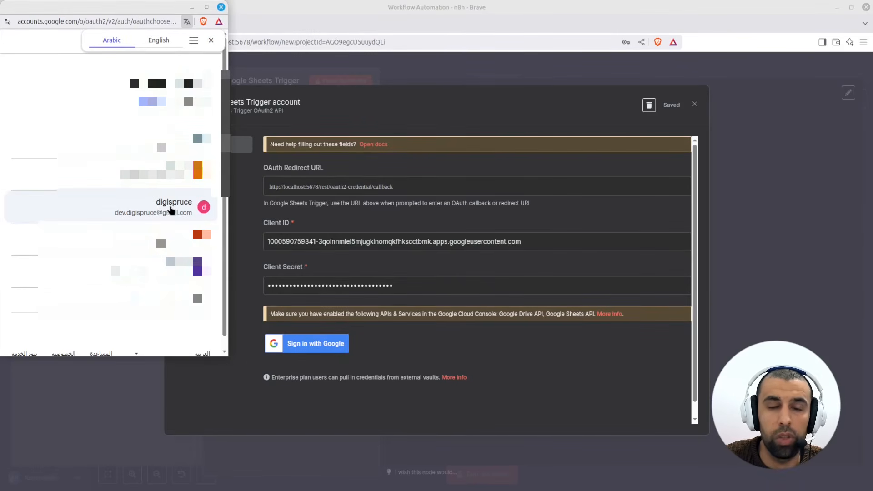
{"action": "left_click", "coordinate": [167, 208]}
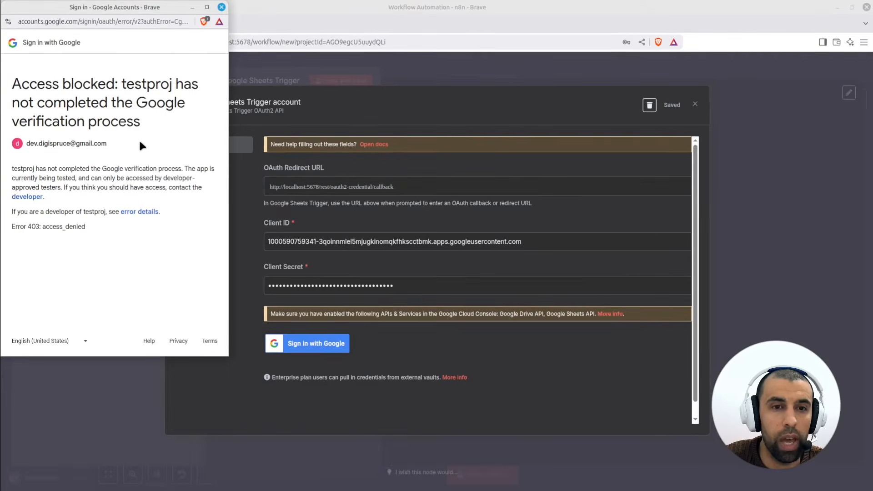
{"action": "left_click", "coordinate": [241, 69]}
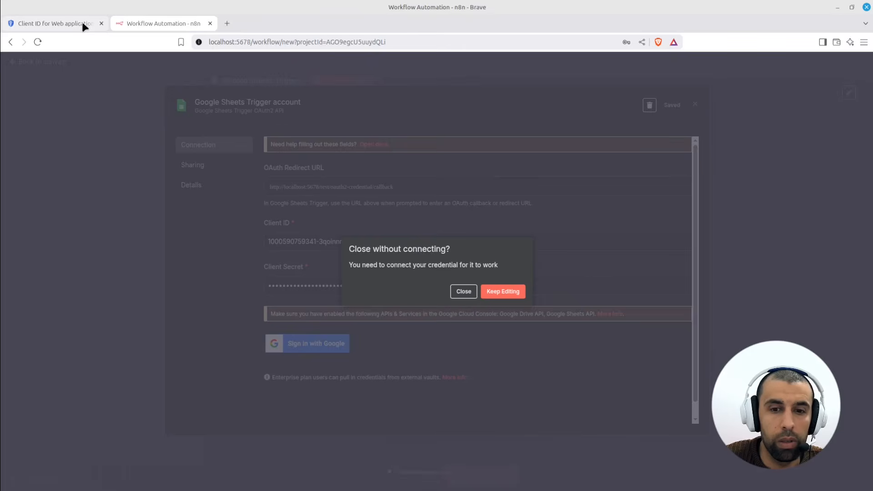
{"action": "left_click", "coordinate": [82, 24]}
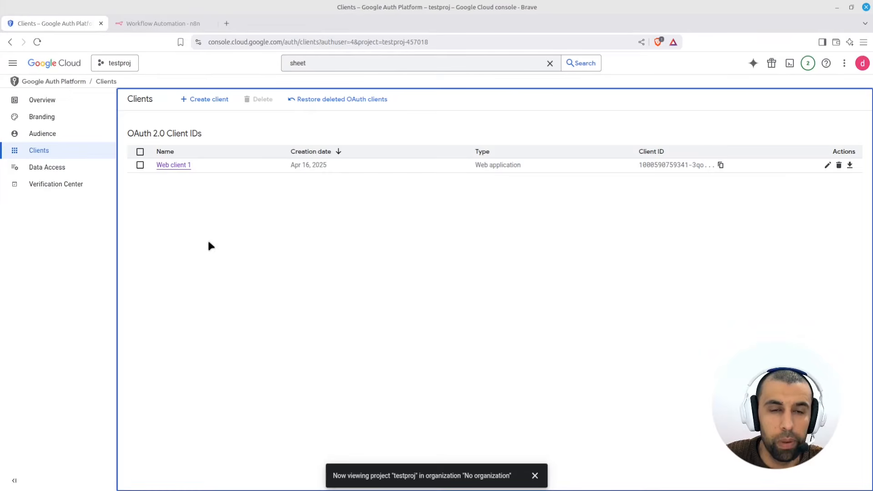
- On the Audience page, add the account's e-mail as a test user and save, reaching 1 of 100
{"action": "left_click", "coordinate": [54, 135]}
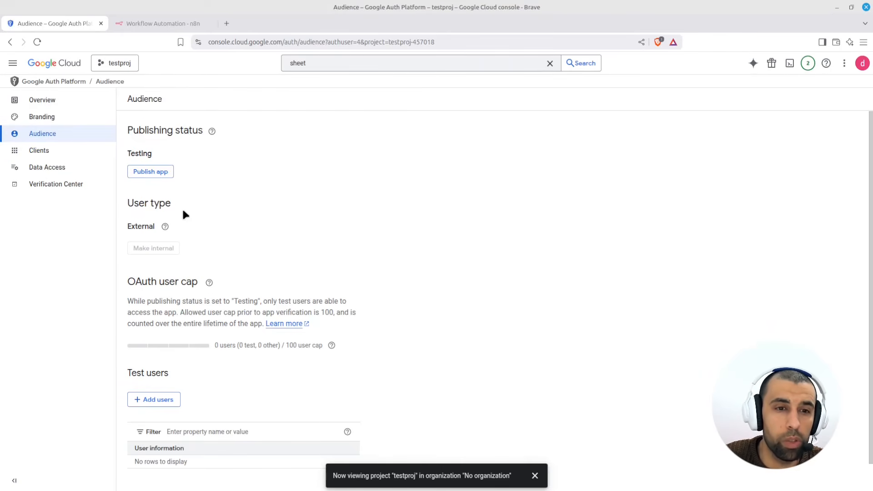
{"action": "scroll", "coordinate": [166, 372], "scroll_direction": "down", "scroll_amount": 1}
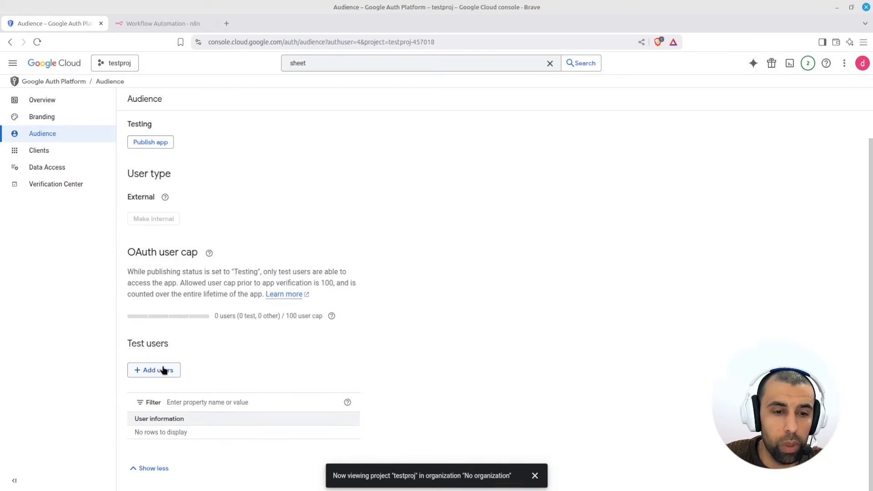
{"action": "left_click", "coordinate": [437, 253]}
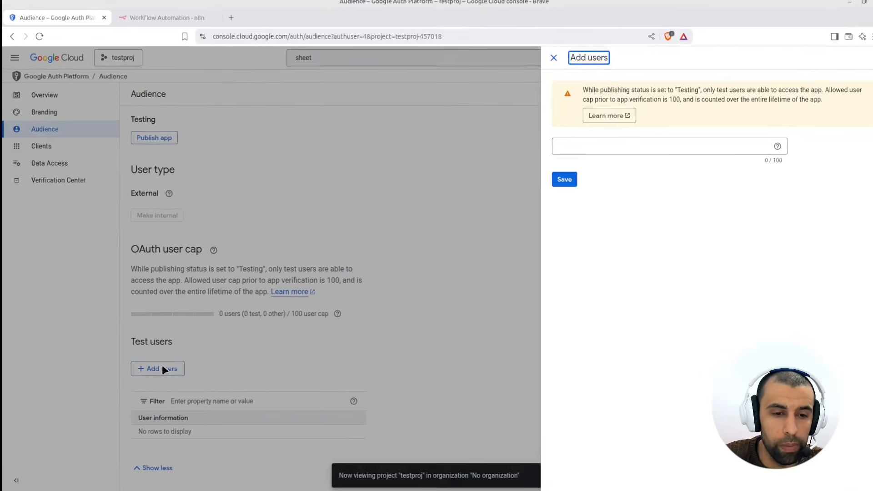
{"action": "left_click", "coordinate": [582, 153]}
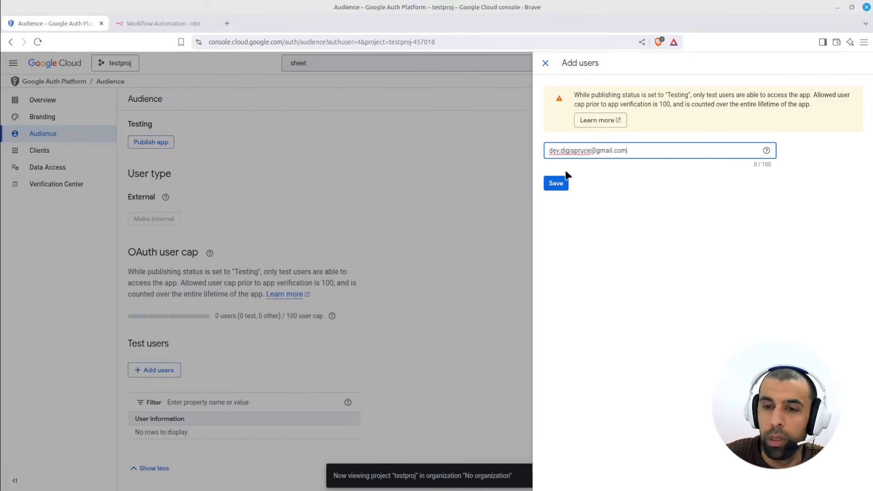
{"action": "left_click", "coordinate": [555, 185]}
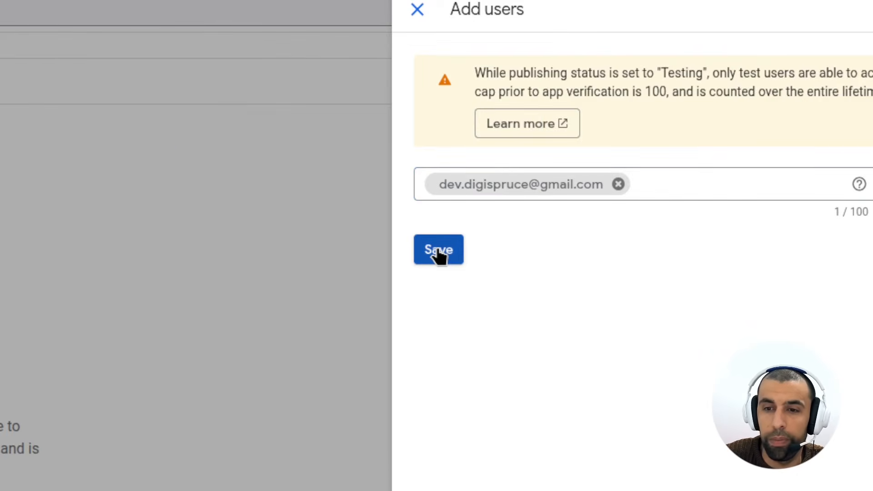
{"action": "left_click", "coordinate": [438, 252]}
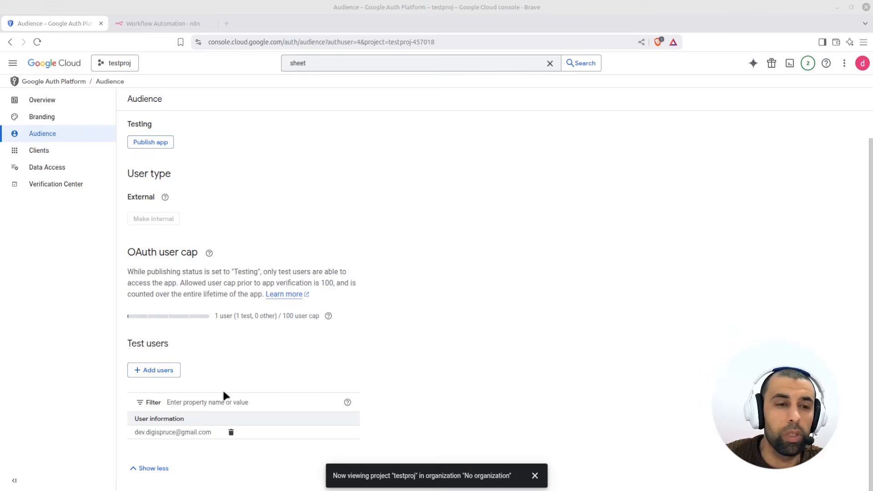
{"action": "left_click", "coordinate": [149, 20]}
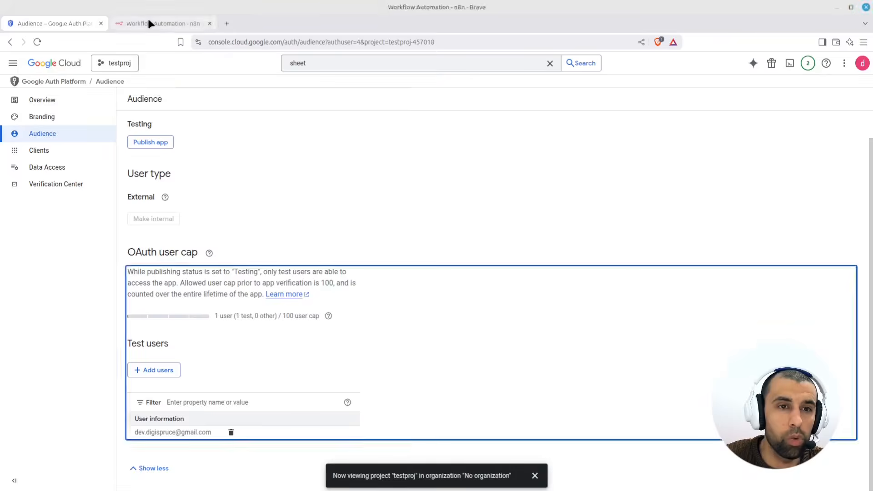
- Keep editing the credential, sign in with the Google account again, and continue past the unverified-app warning
{"action": "left_click", "coordinate": [498, 293]}
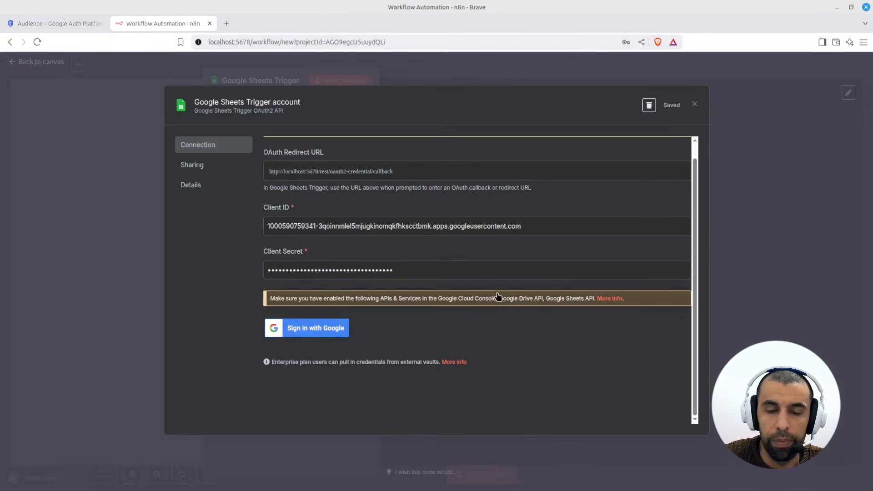
{"action": "left_click", "coordinate": [316, 334]}
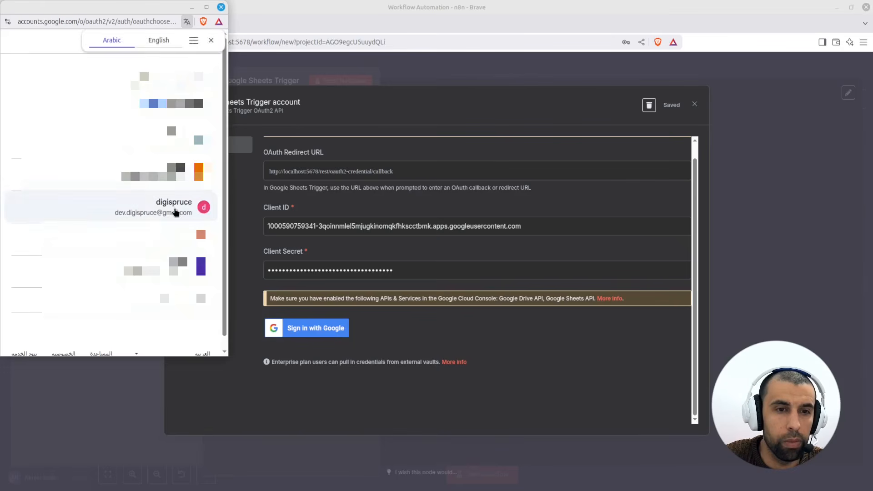
{"action": "left_click", "coordinate": [175, 210]}
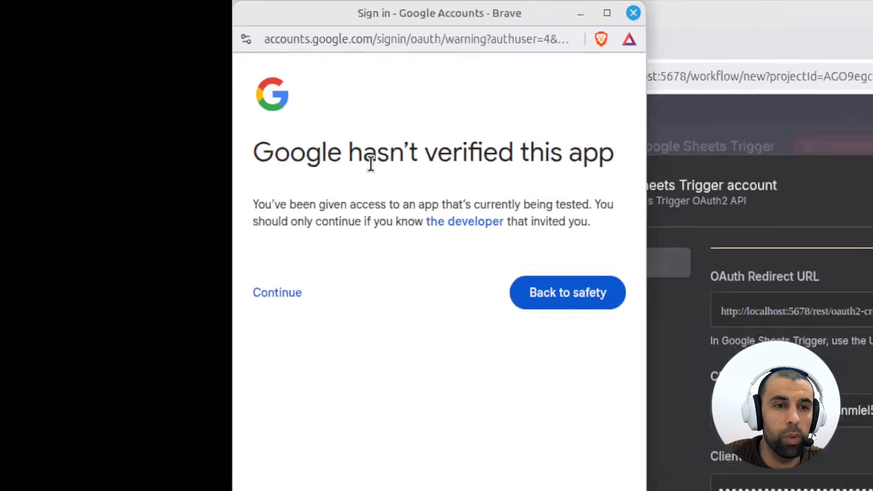
{"action": "left_click", "coordinate": [326, 320]}
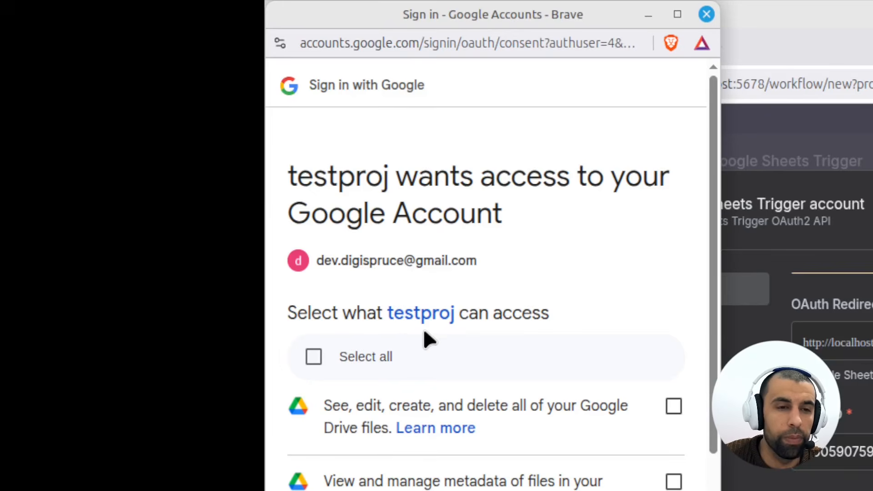
- Grant all Drive and Sheets permissions, then close the success window and the credential dialog
{"action": "scroll", "coordinate": [454, 345], "scroll_direction": "down", "scroll_amount": 3}
{"action": "left_click", "coordinate": [314, 245]}
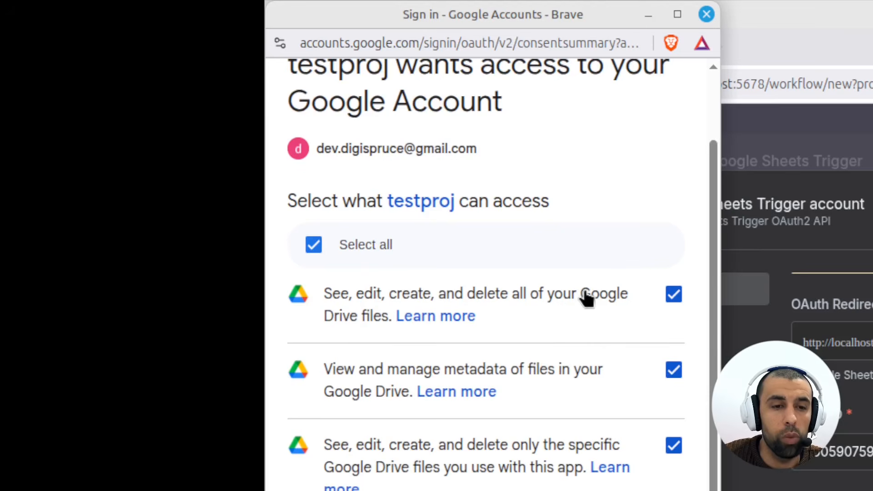
{"action": "scroll", "coordinate": [587, 298], "scroll_direction": "down", "scroll_amount": 8}
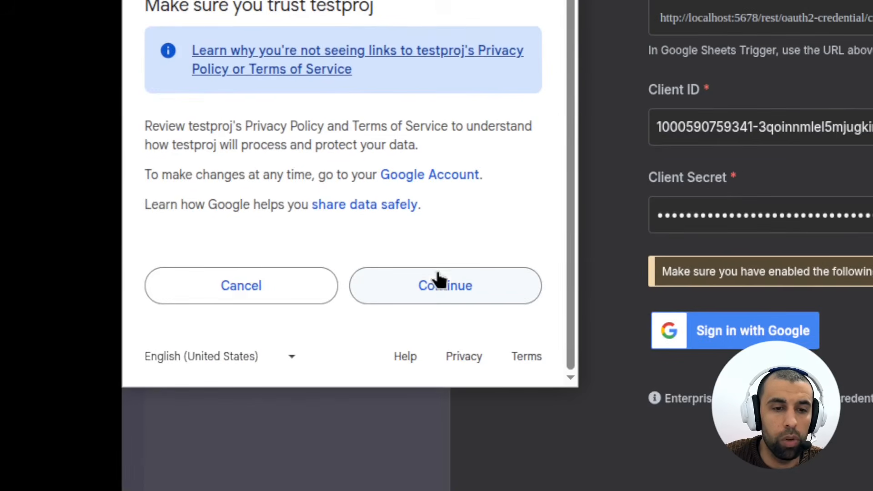
{"action": "left_click", "coordinate": [438, 279]}
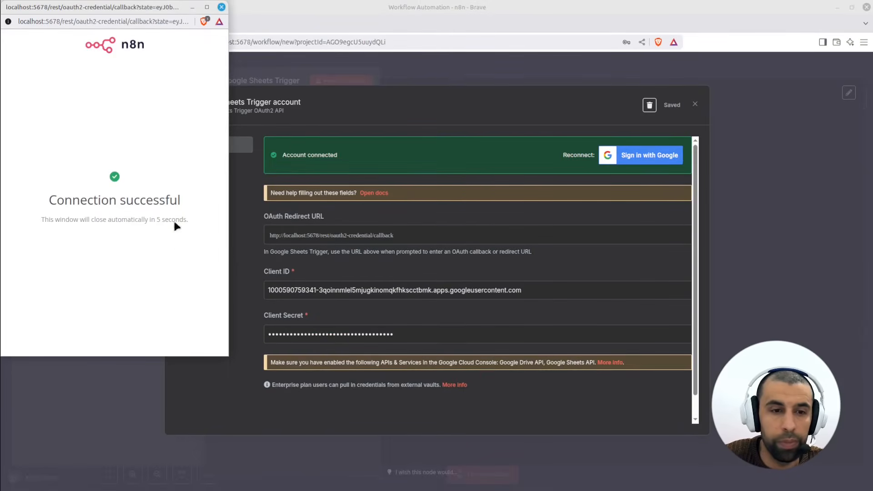
{"action": "left_click", "coordinate": [221, 7]}
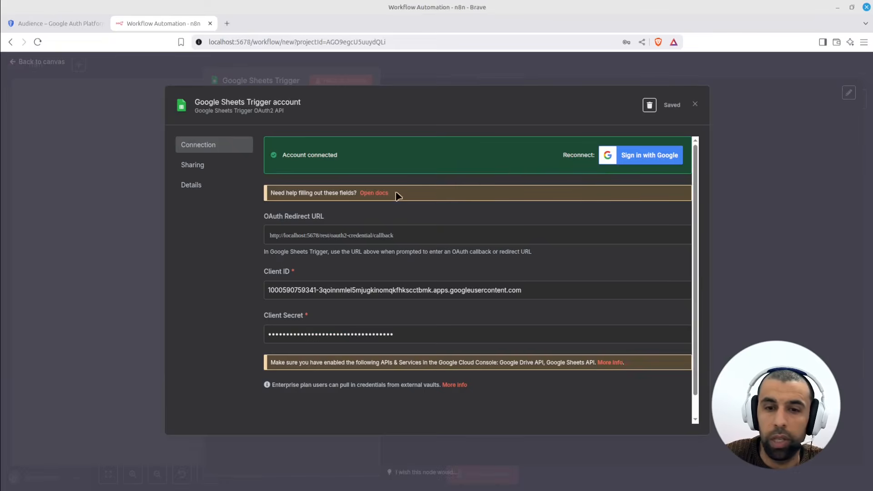
{"action": "key", "text": "Escape"}
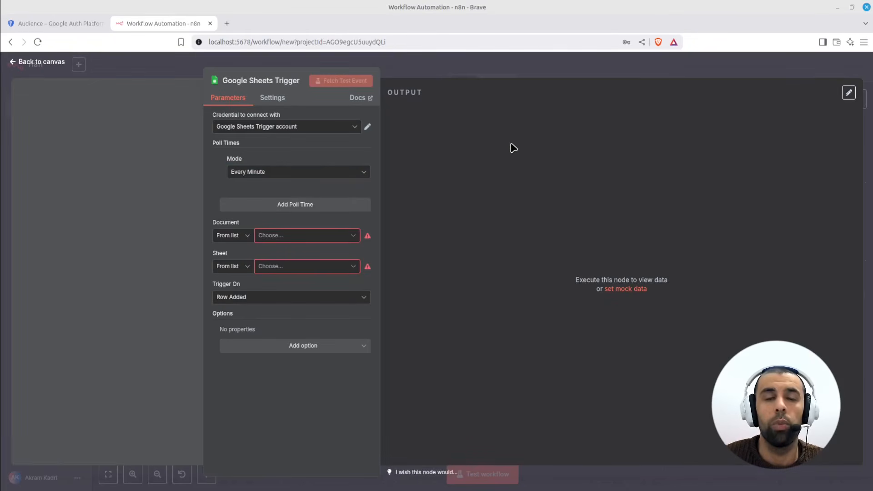